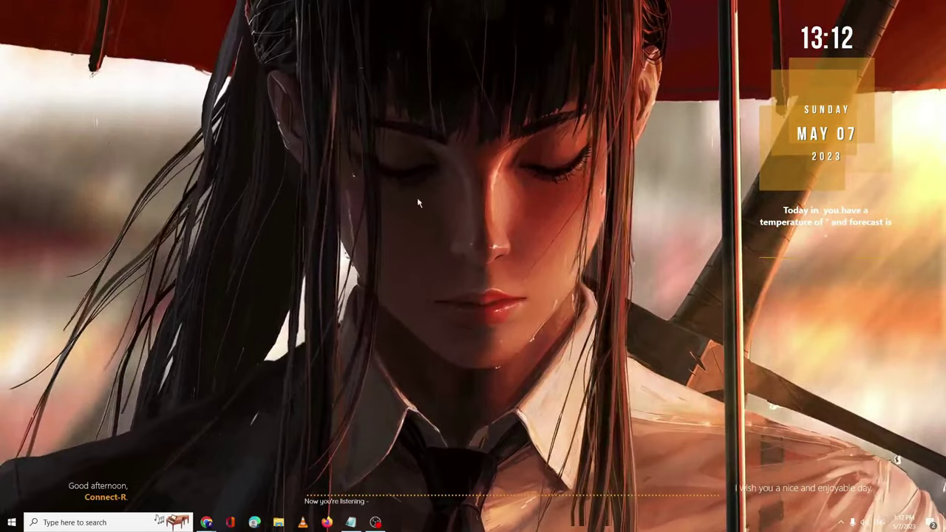
# Open Device Manager from the Start button's quick menu and centre its window
pyautogui.rightClick(14, 522)
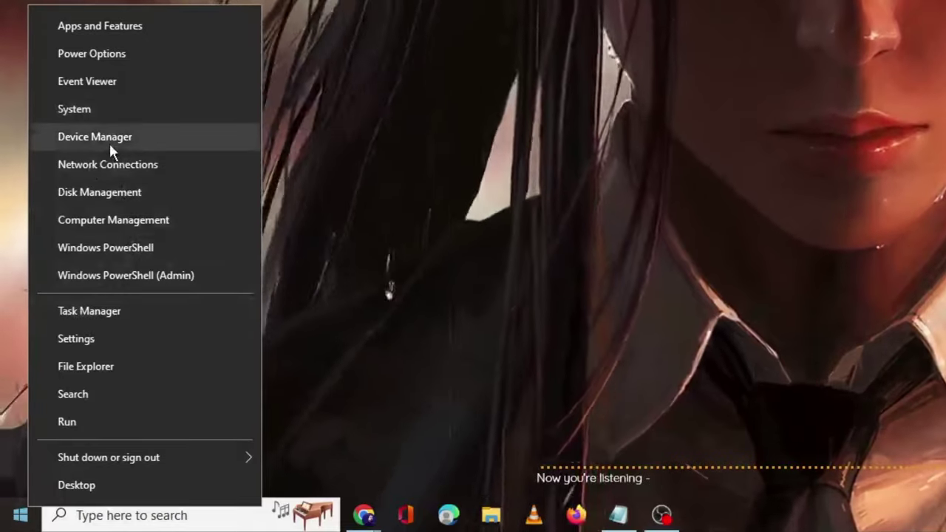
pyautogui.click(109, 143)
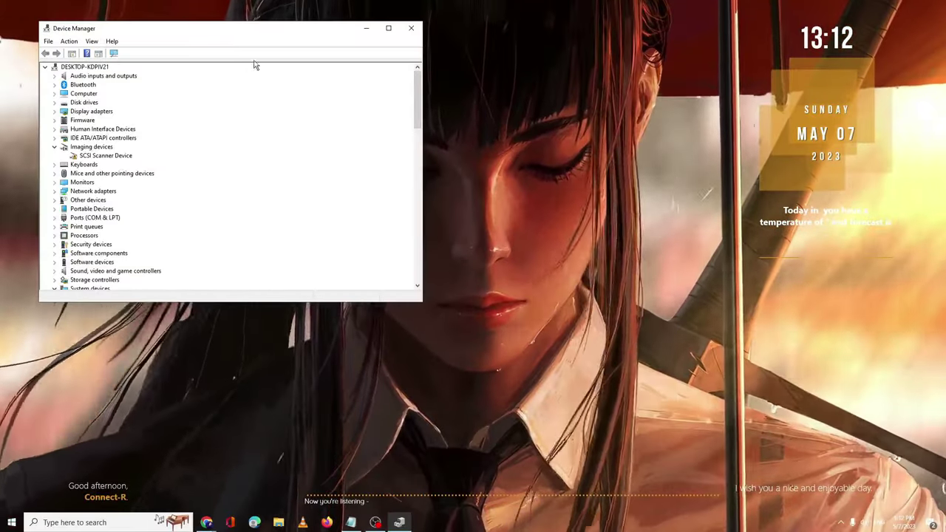
pyautogui.moveTo(259, 29); pyautogui.dragTo(535, 141)
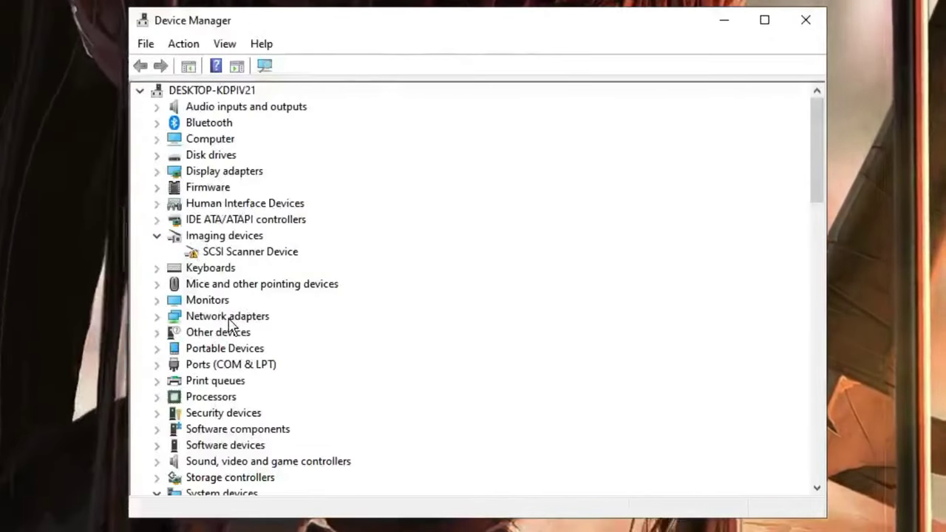
# Expand Network adapters and review the entries, selecting the Realtek PCIe GbE Family Controller
pyautogui.click(227, 318)
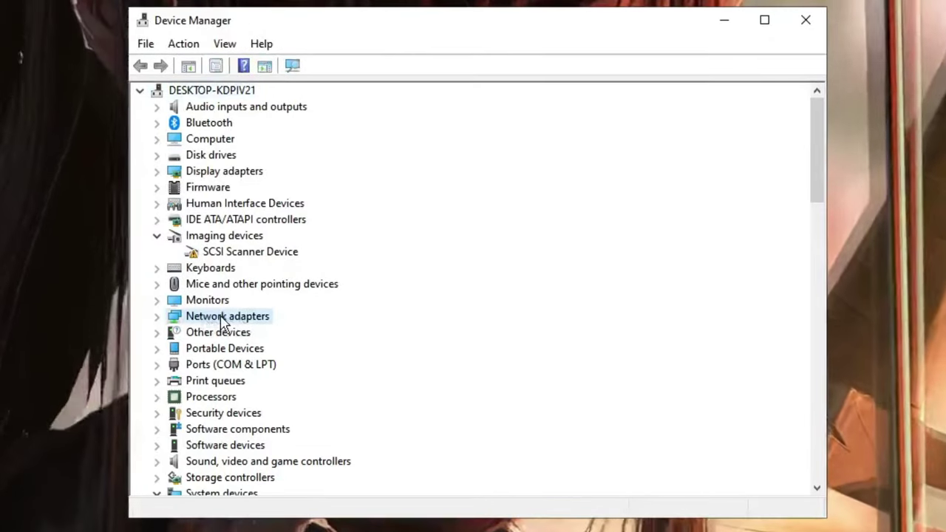
pyautogui.doubleClick(226, 319)
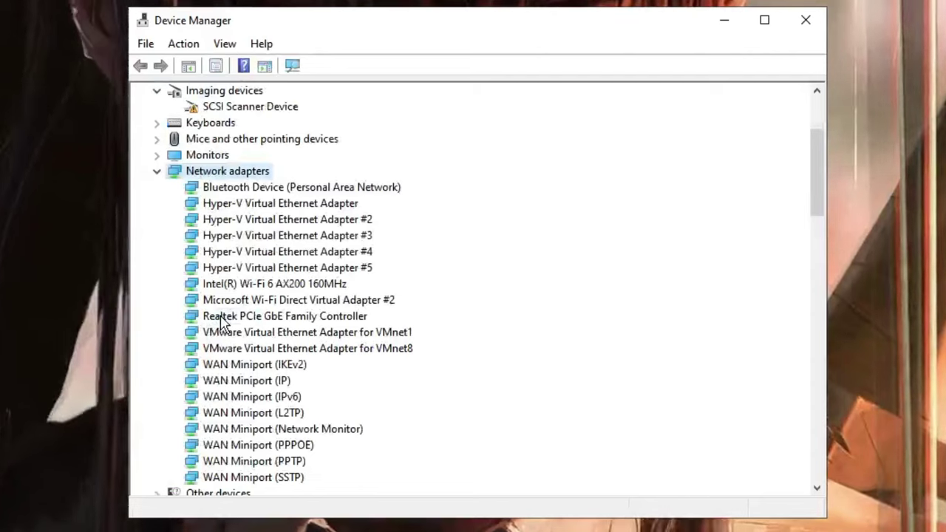
pyautogui.click(244, 189)
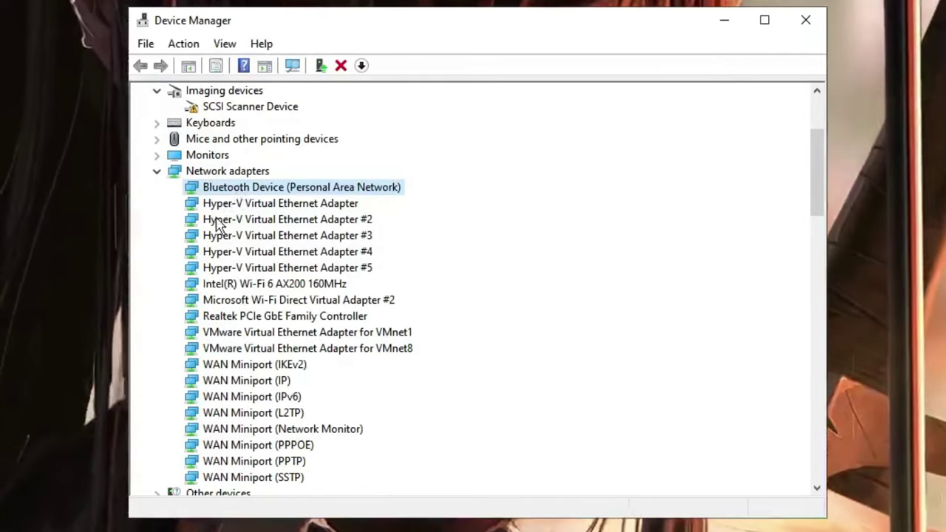
pyautogui.click(231, 220)
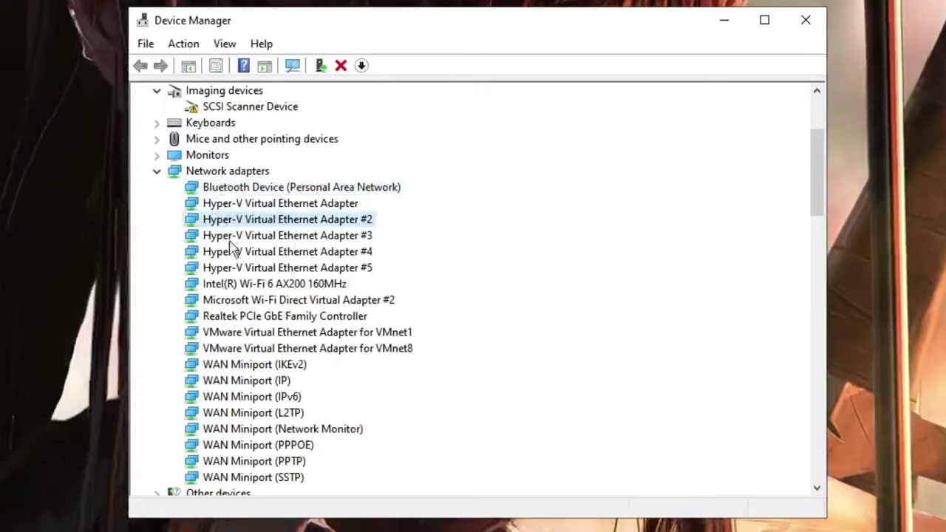
pyautogui.click(270, 238)
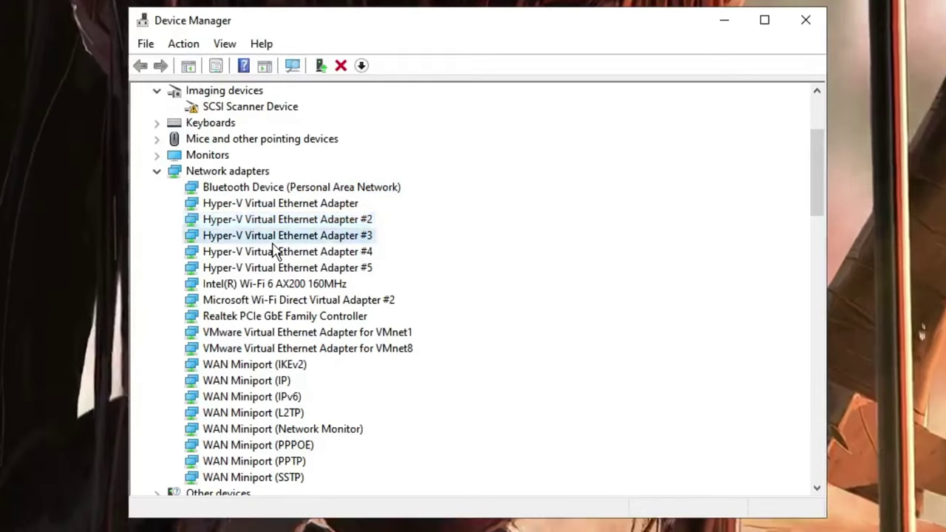
pyautogui.click(251, 285)
pyautogui.click(231, 317)
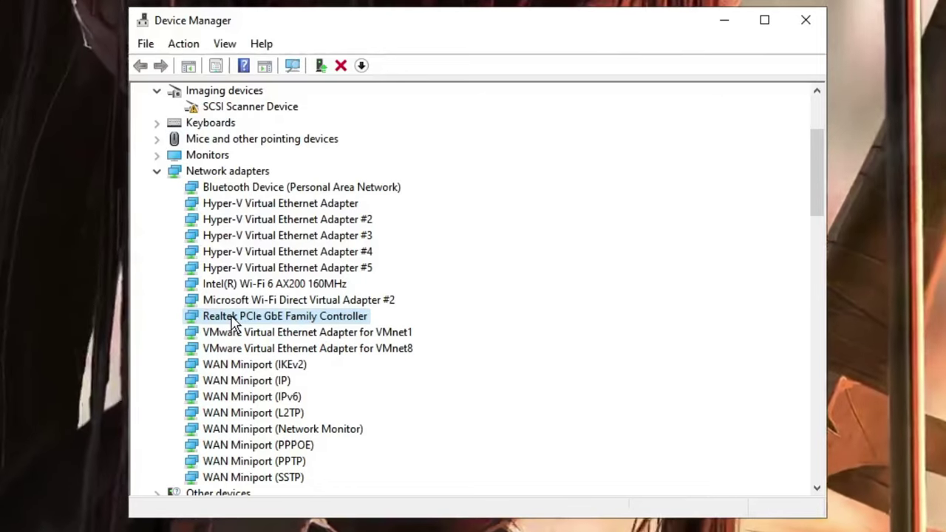
pyautogui.click(246, 286)
pyautogui.click(233, 318)
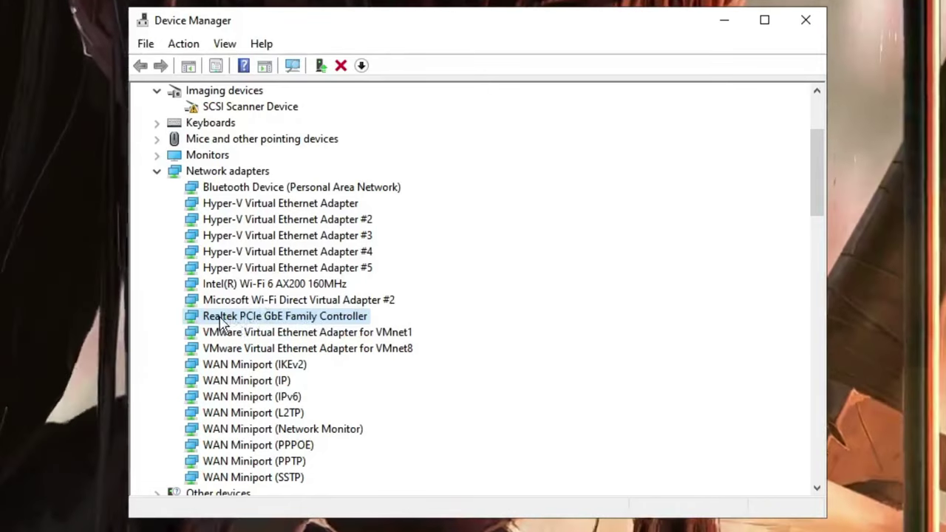
pyautogui.press('Up')
pyautogui.press('Up')
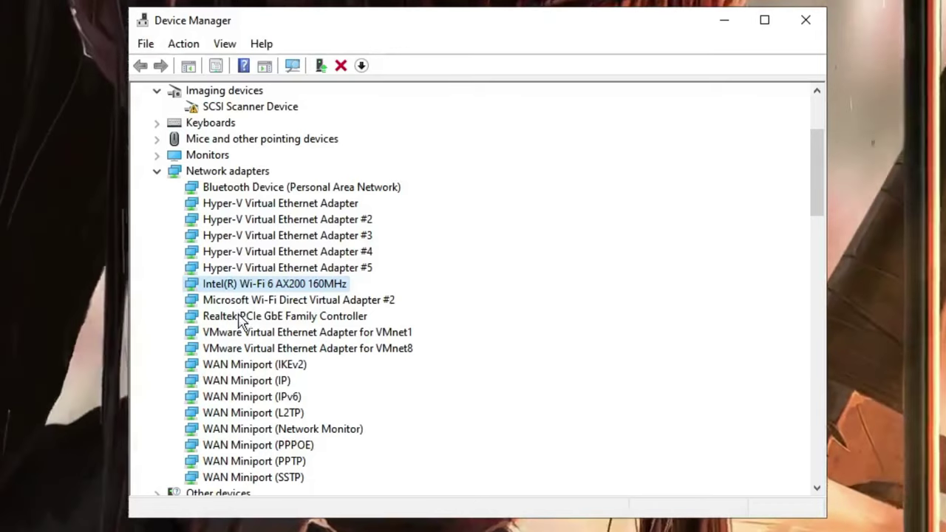
pyautogui.click(241, 319)
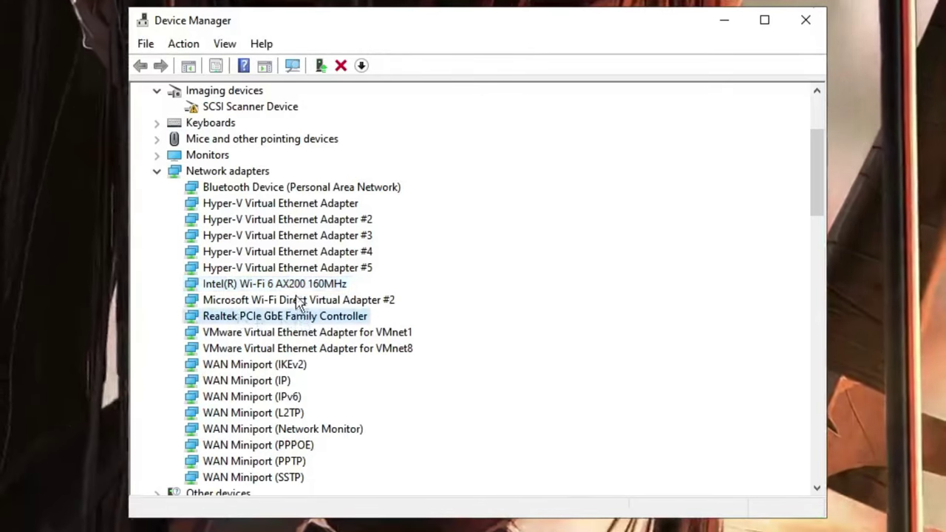
pyautogui.click(259, 286)
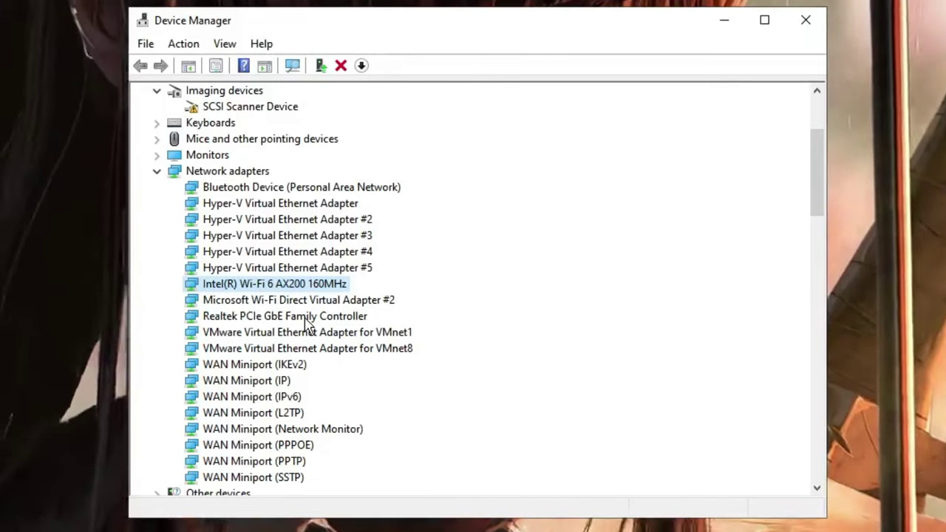
pyautogui.click(229, 318)
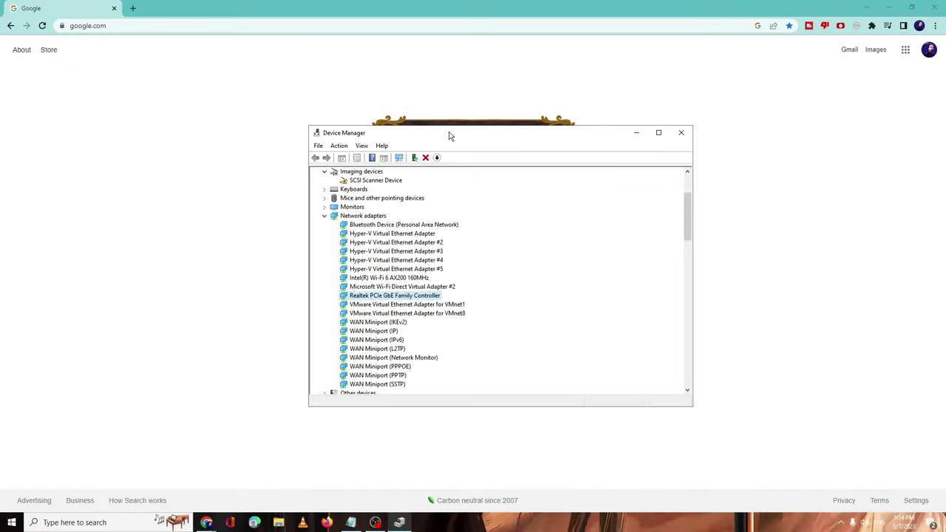
# Move the Device Manager window aside to reveal the Google search page
pyautogui.moveTo(450, 136); pyautogui.dragTo(739, 118)
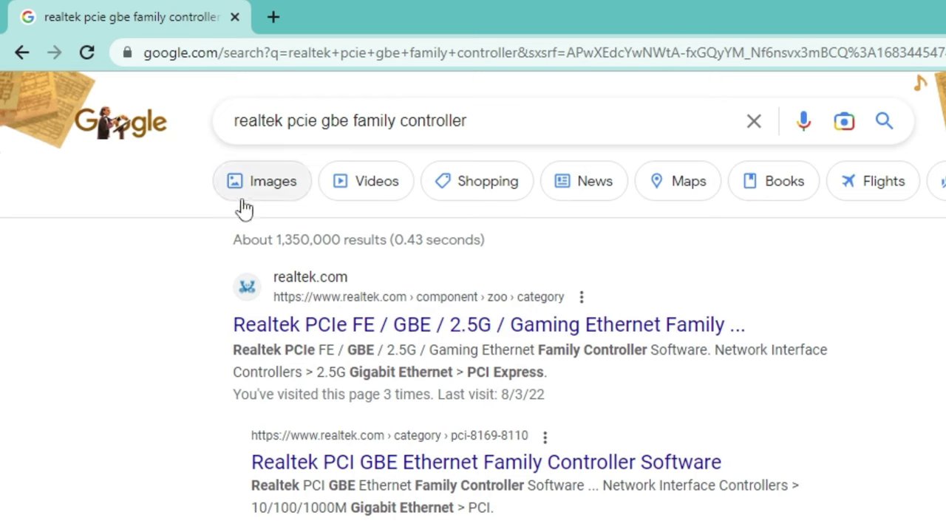
# Open the realtek.com PCIe Ethernet software result and scroll to the Windows driver downloads
pyautogui.click(375, 326)
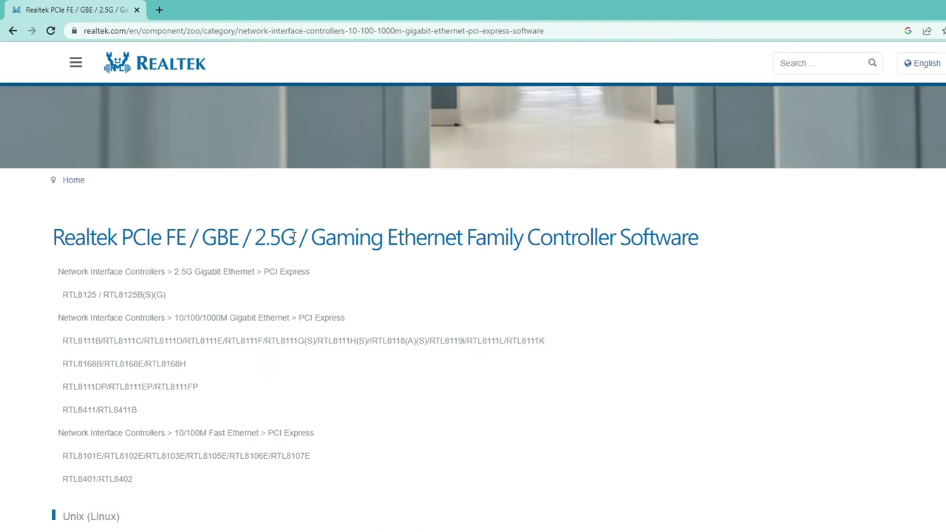
pyautogui.scroll(-4, 294, 237)
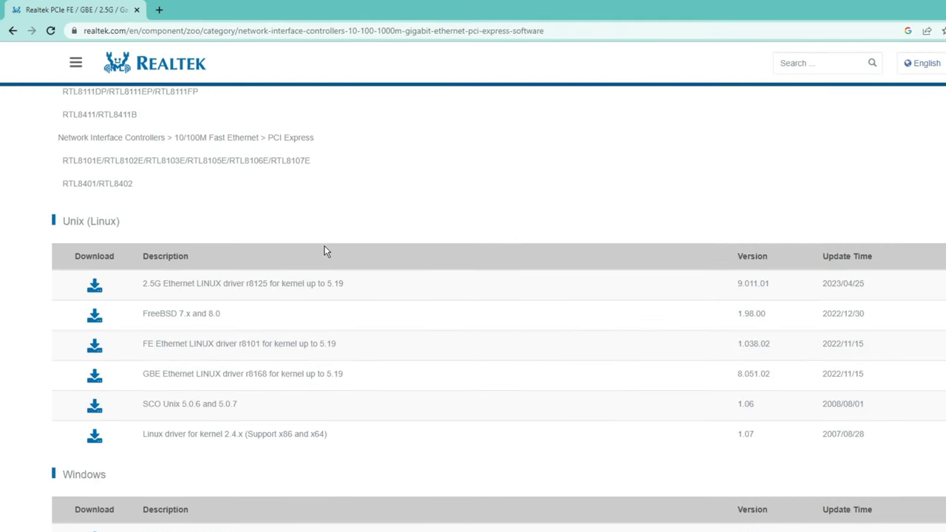
pyautogui.scroll(-1, 175, 215)
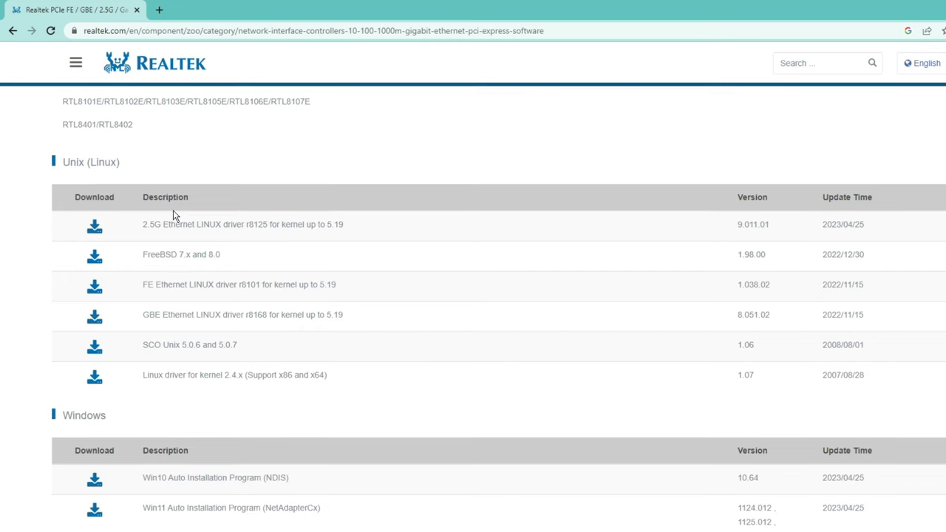
pyautogui.scroll(-3, 114, 168)
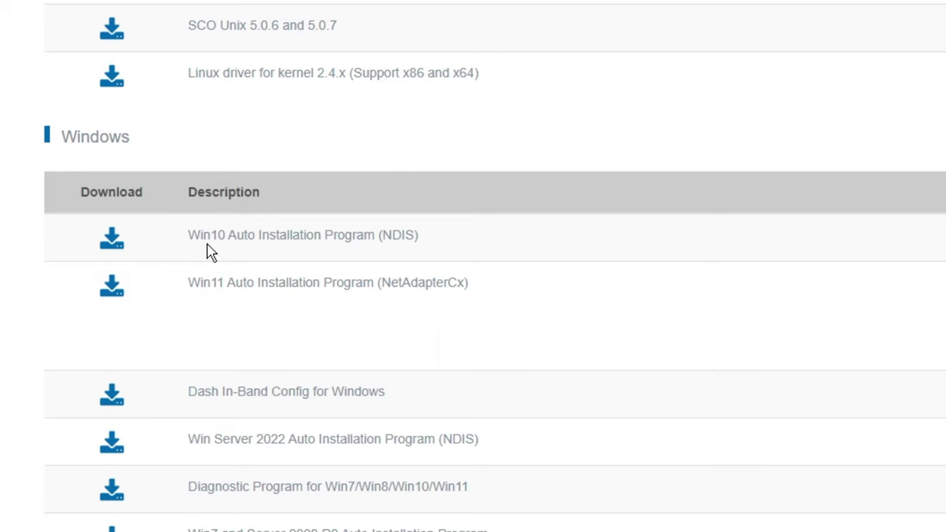
# Download the Win10 Auto Installation Program zip after entering the captcha code
pyautogui.click(112, 241)
pyautogui.click(115, 386)
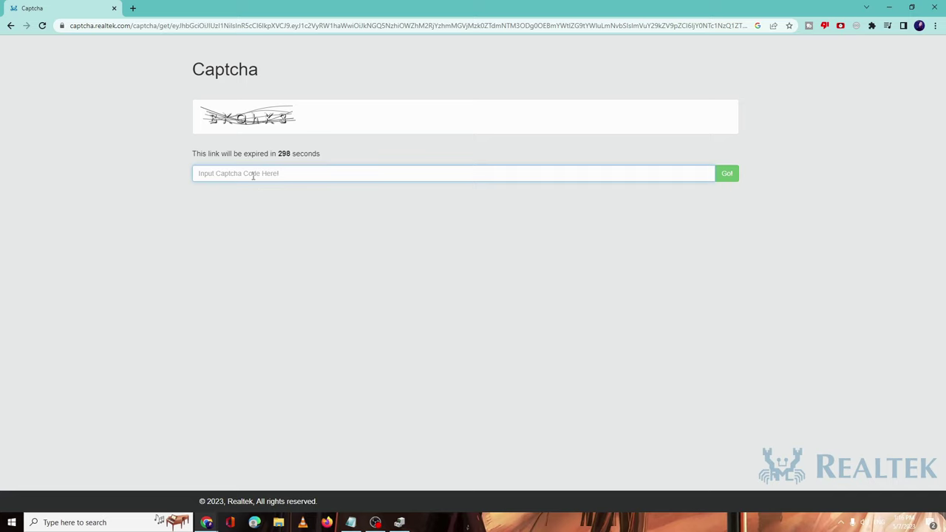
pyautogui.write('BkQhK3')
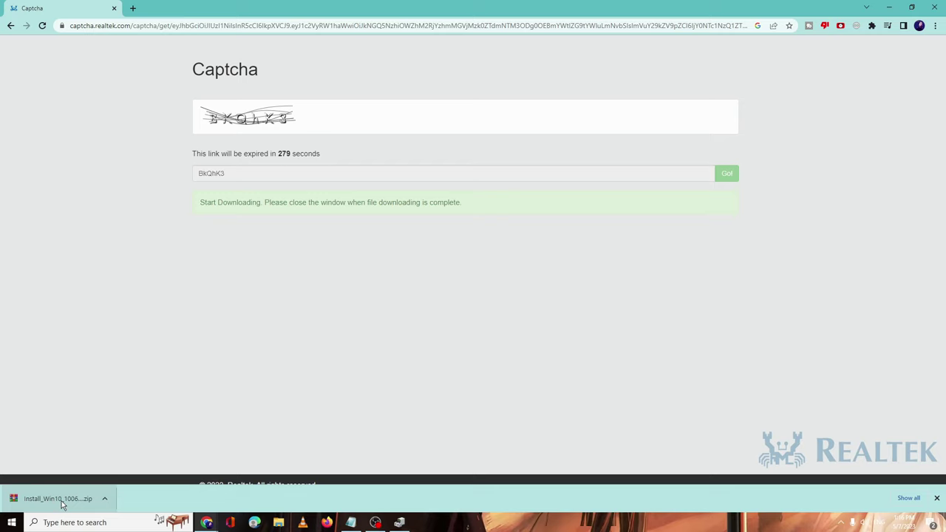
pyautogui.rightClick(66, 501)
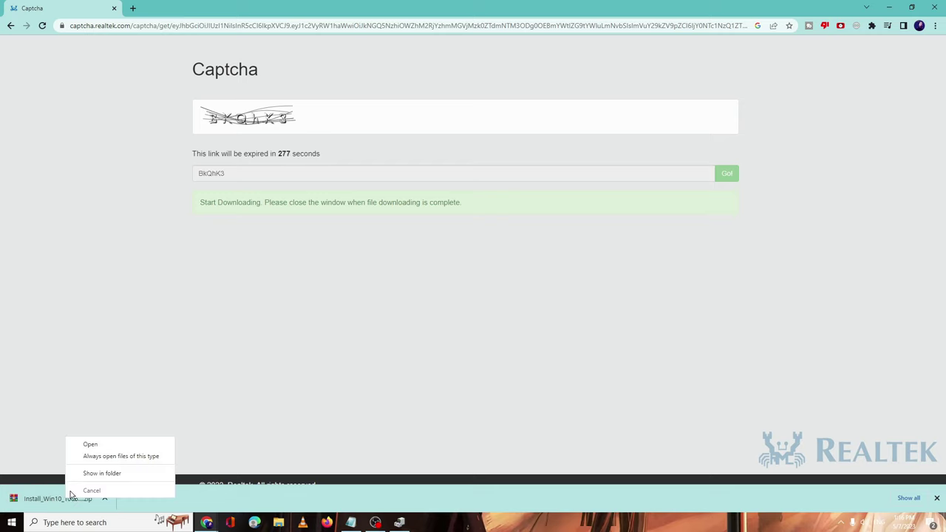
# Extract Install_Win10_10064_04252023.zip into C:\Users\ASUS\Music and open that folder in File Explorer
pyautogui.click(93, 474)
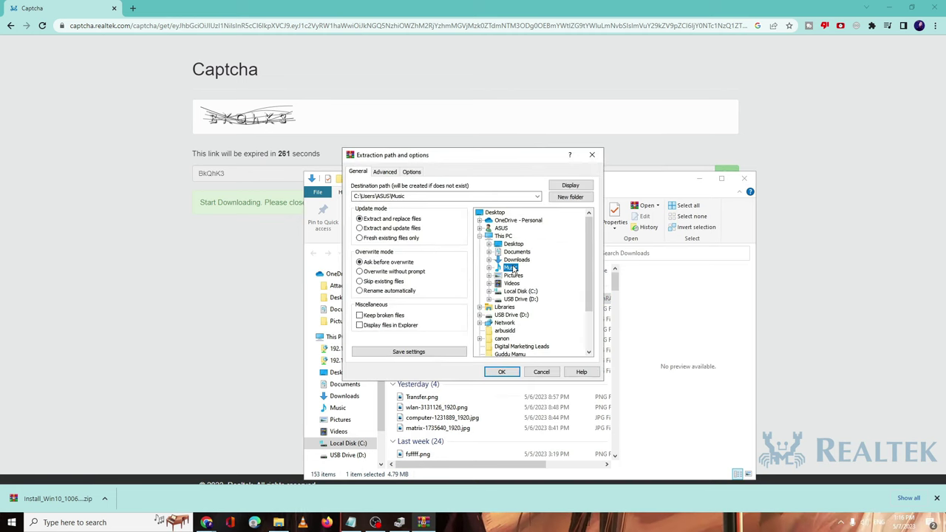
pyautogui.click(501, 372)
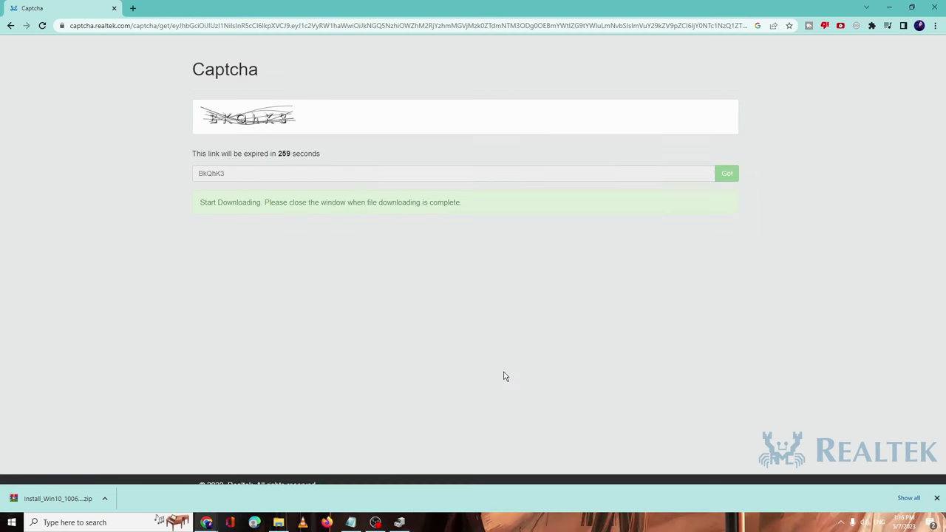
pyautogui.click(279, 522)
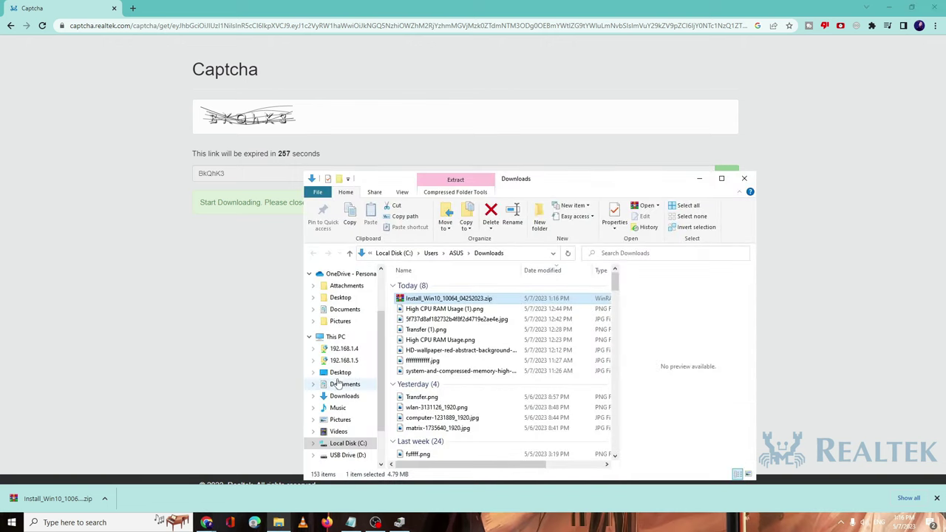
pyautogui.click(338, 408)
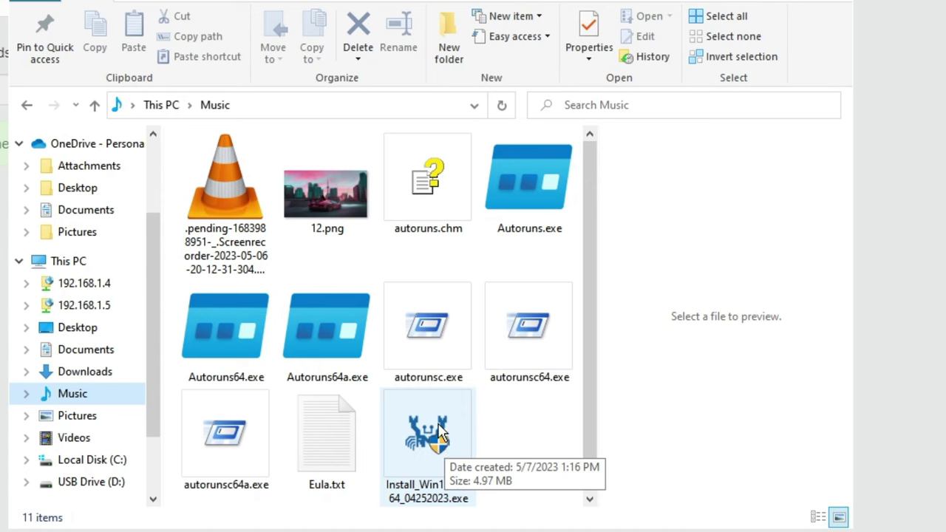
# Run Install_Win10_10064_04252023.exe as administrator and start the Realtek driver installation
pyautogui.rightClick(440, 431)
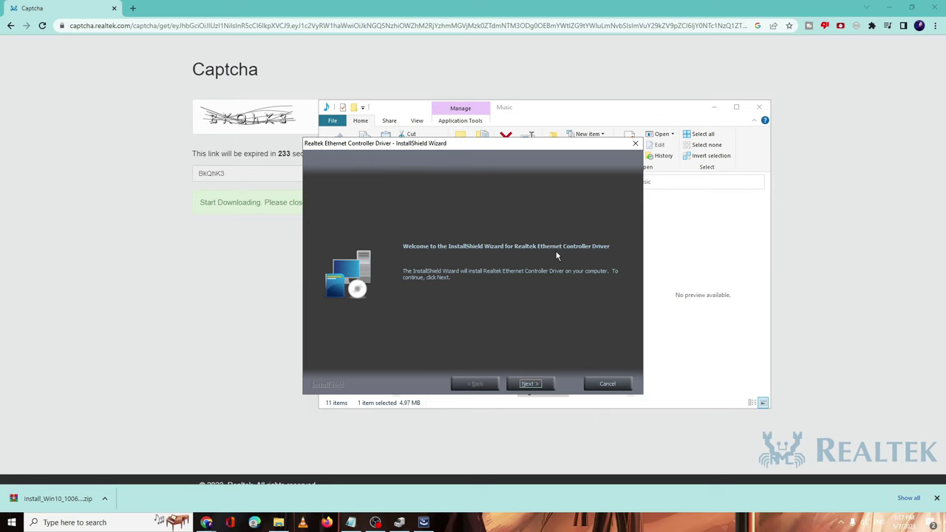
pyautogui.click(531, 383)
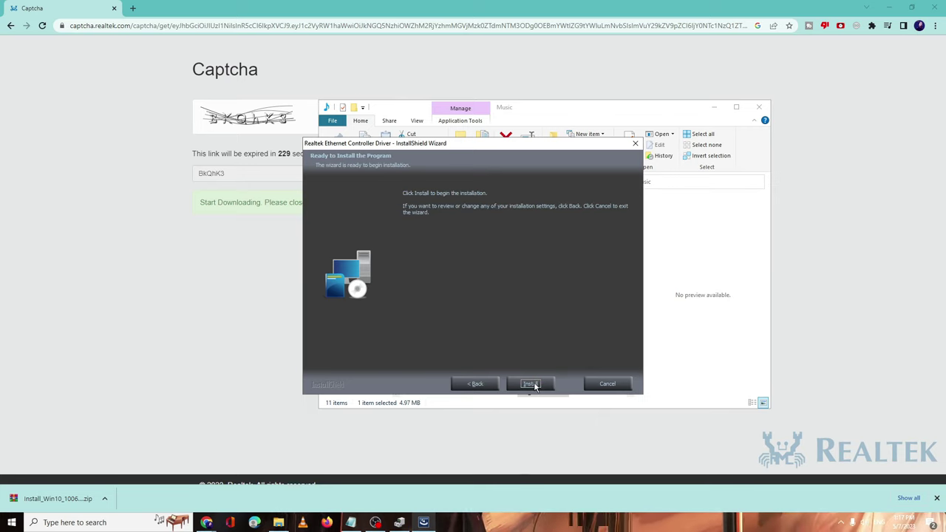
pyautogui.click(532, 384)
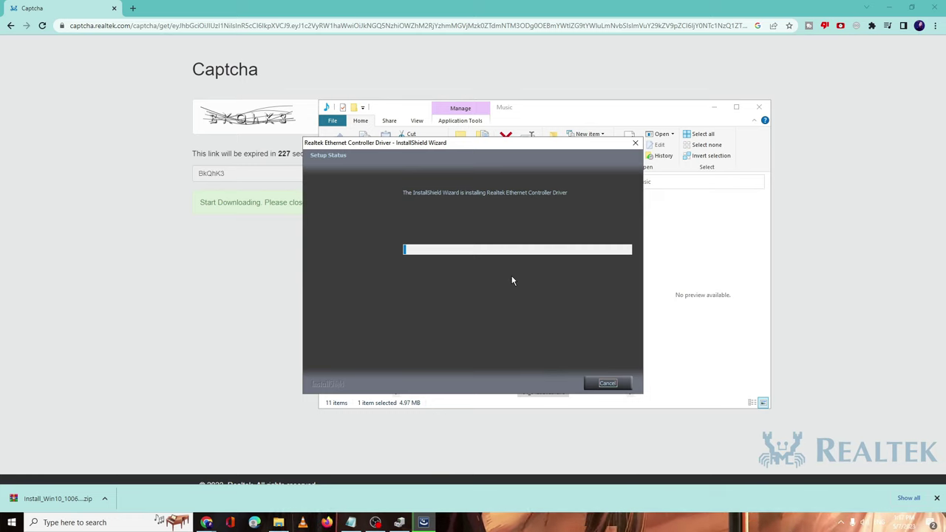